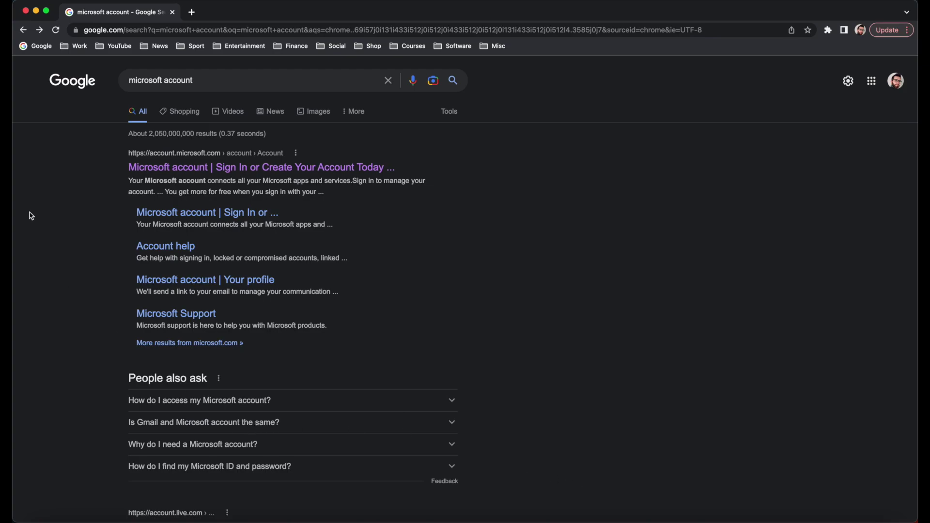
Select the 'microsoft account' query text in the search bar
left_click(154, 80)
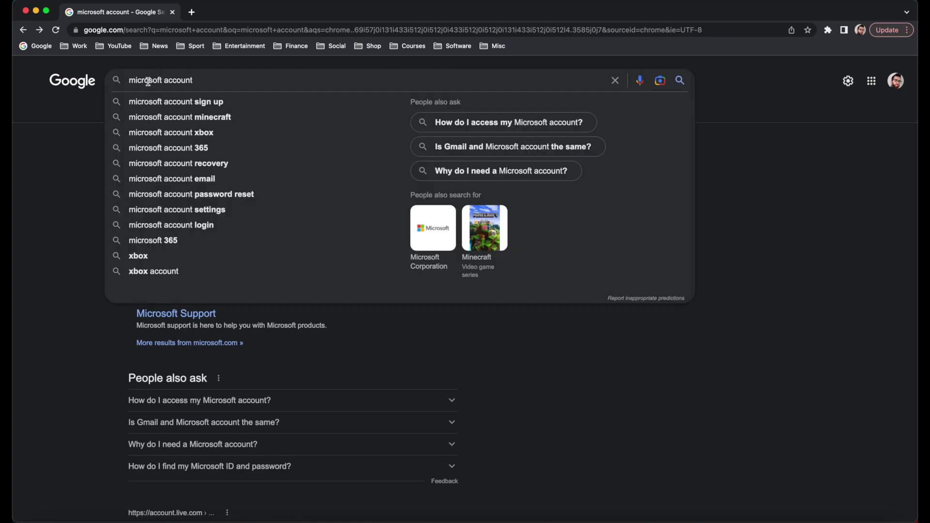
left_click(90, 165)
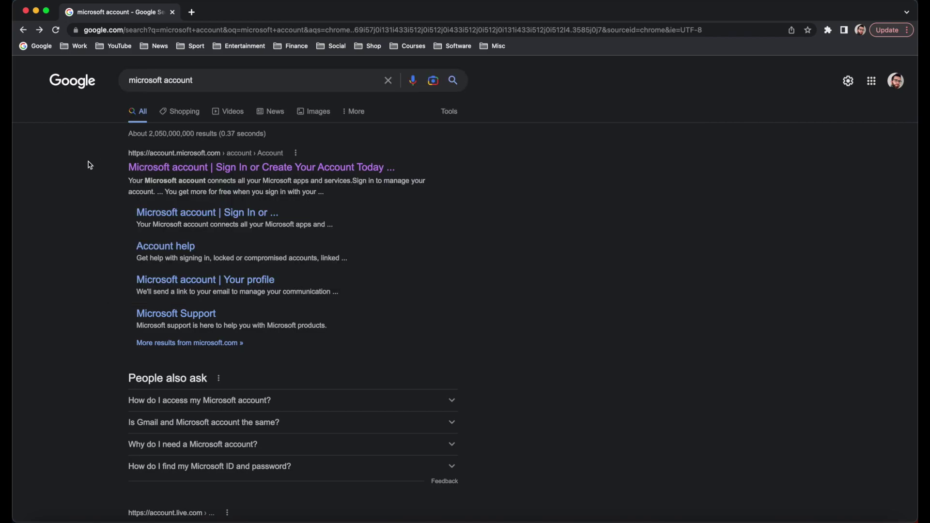
left_click_drag(241, 76, 108, 84)
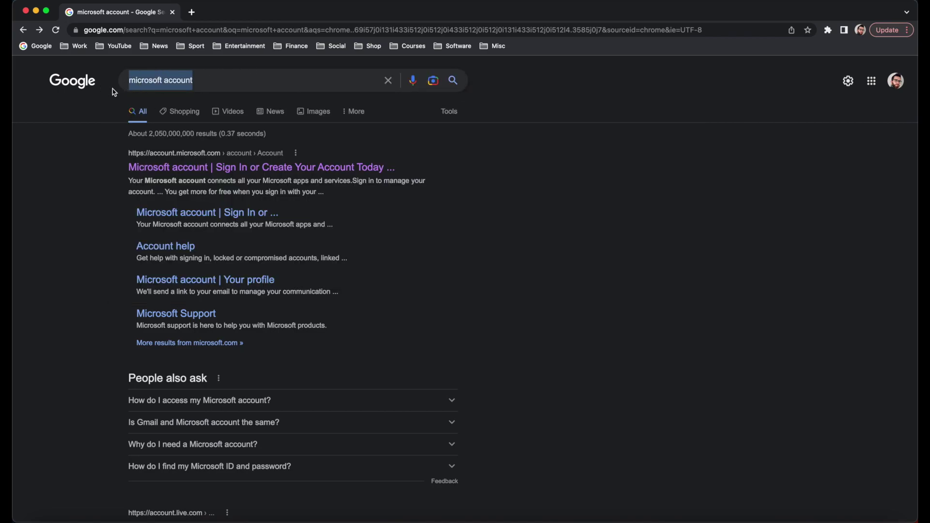
left_click(73, 219)
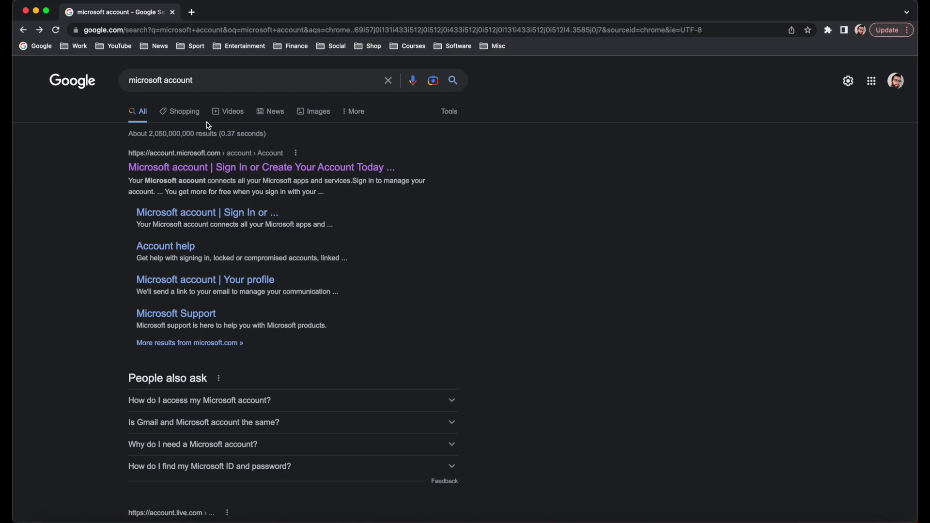
Open the 'Microsoft account | Sign In or Create Your Account Today' result, scroll to account creation, and start sign-up
left_click(270, 167)
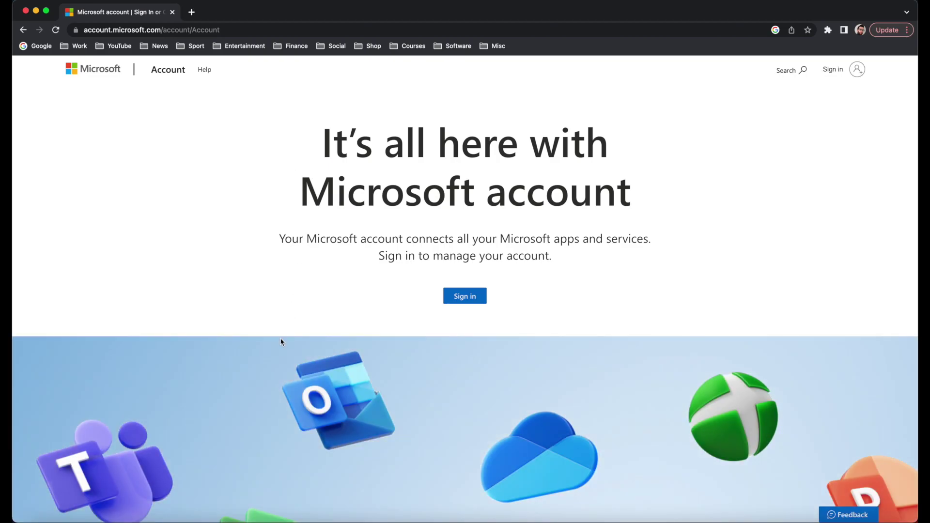
scroll(283, 342, "down", 4)
scroll(281, 342, "down", 7)
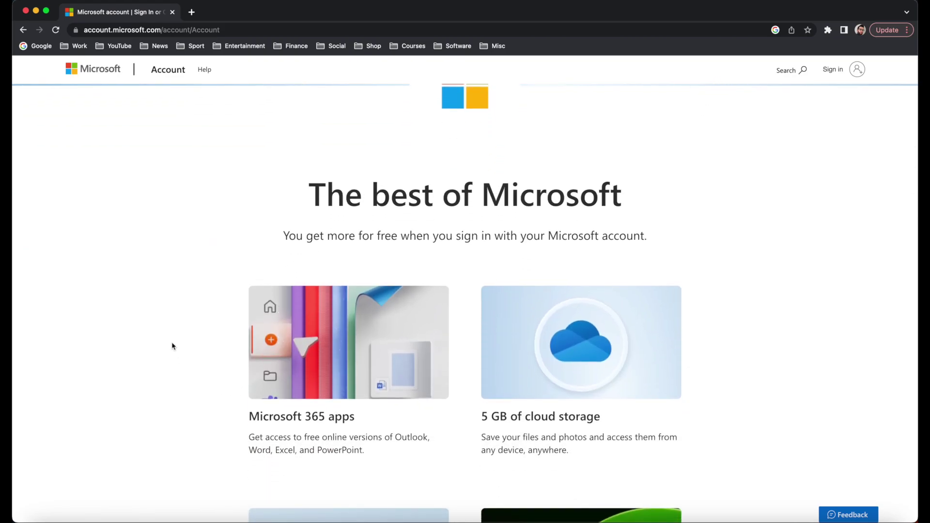
scroll(202, 376, "down", 1)
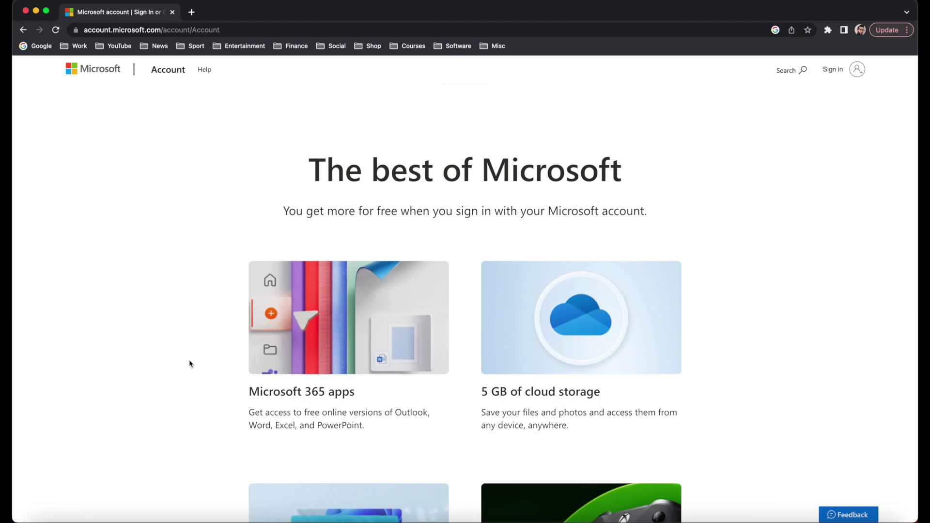
scroll(177, 397, "down", 6)
scroll(178, 400, "down", 4)
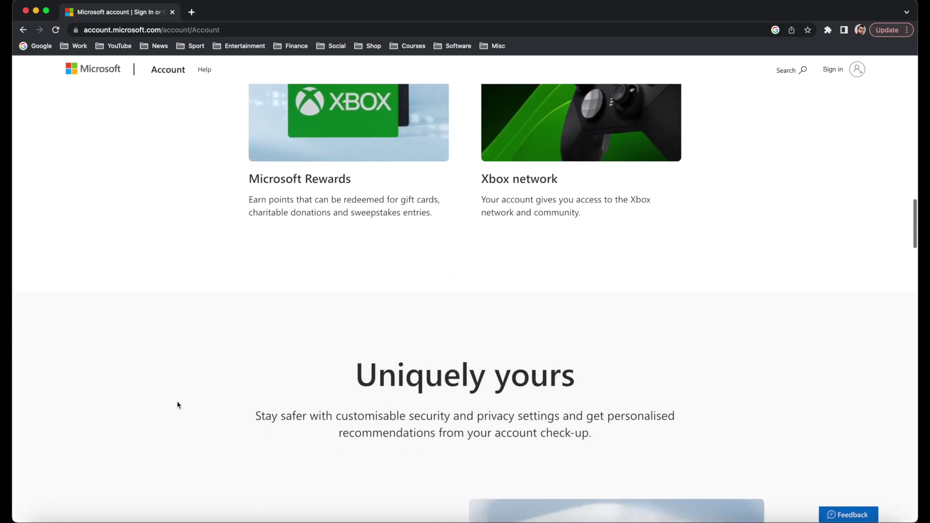
scroll(179, 405, "down", 1)
scroll(178, 403, "down", 5)
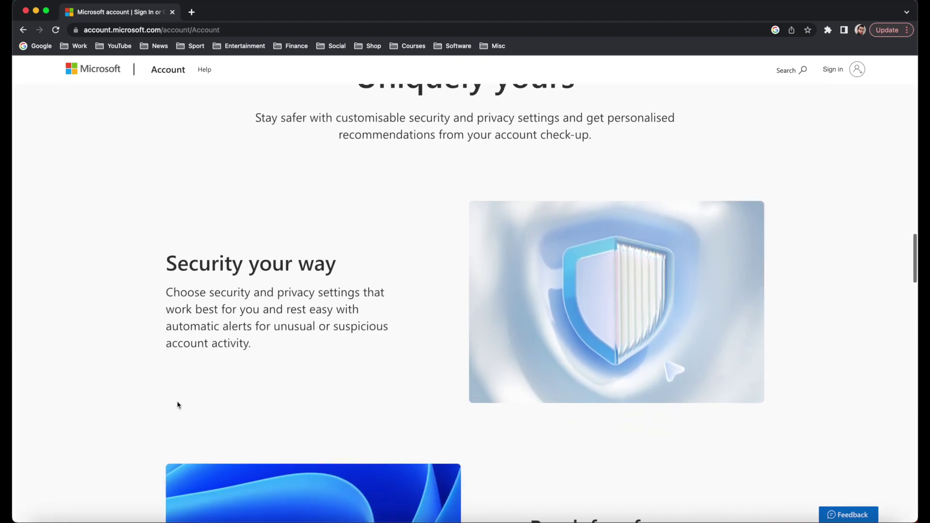
scroll(178, 403, "down", 7)
scroll(178, 402, "down", 15)
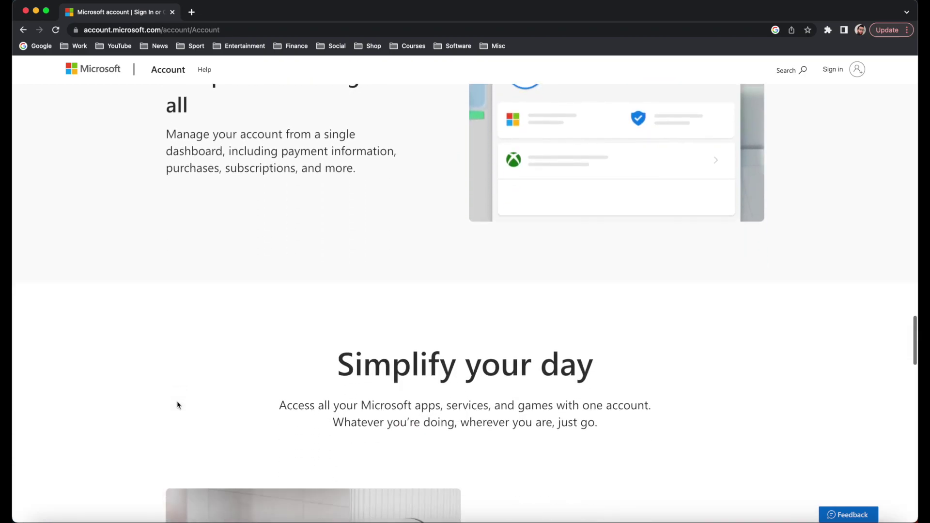
scroll(177, 404, "down", 11)
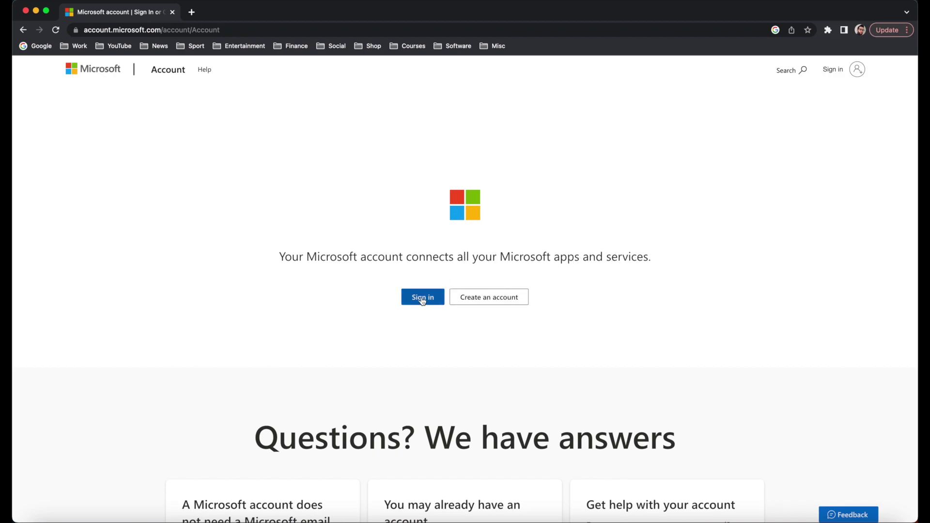
left_click(500, 304)
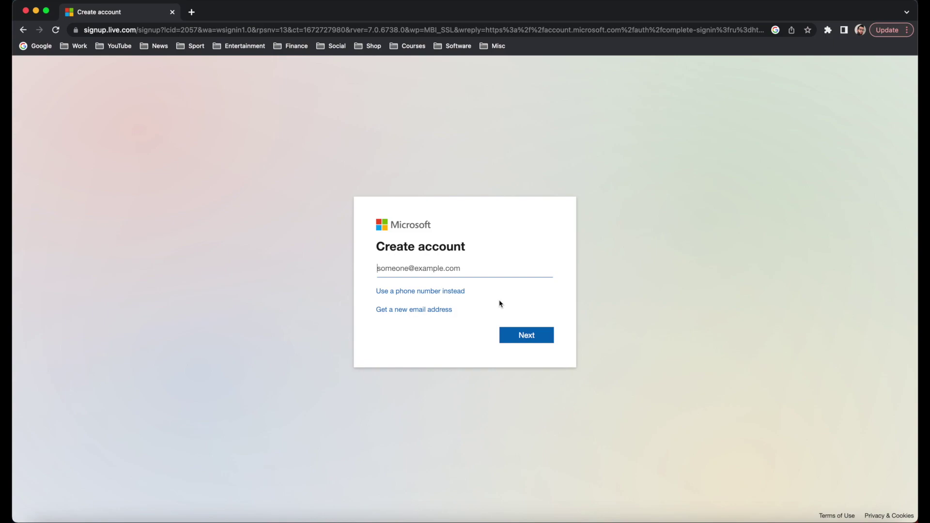
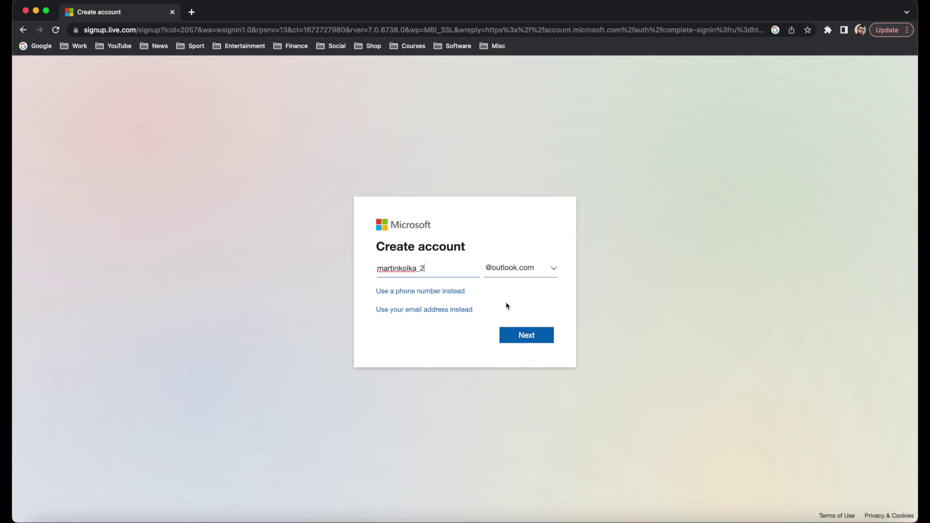
left_click(528, 339)
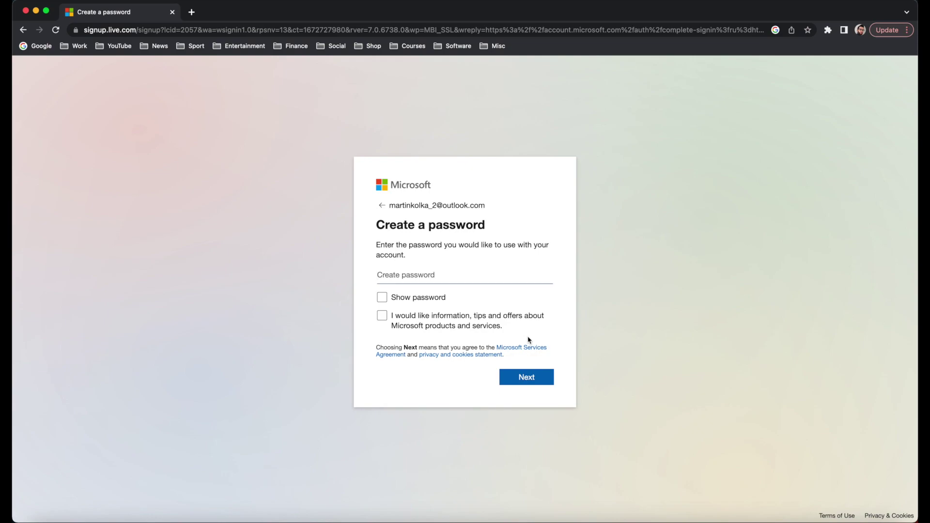
Set the account password, then solve the puzzle by picking the image with two identical objects
type("•••")
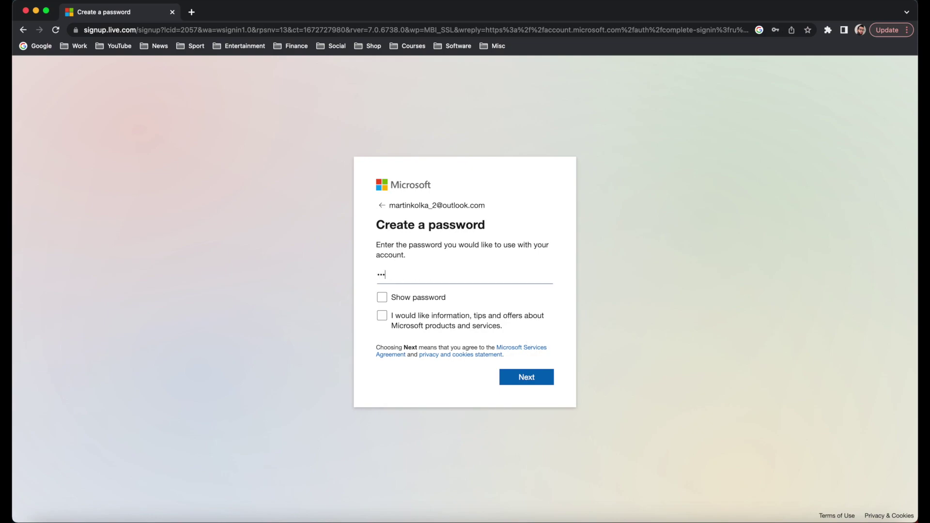
key("BackSpace")
key("BackSpace")
key("BackSpace")
type("••••••••••")
left_click(515, 376)
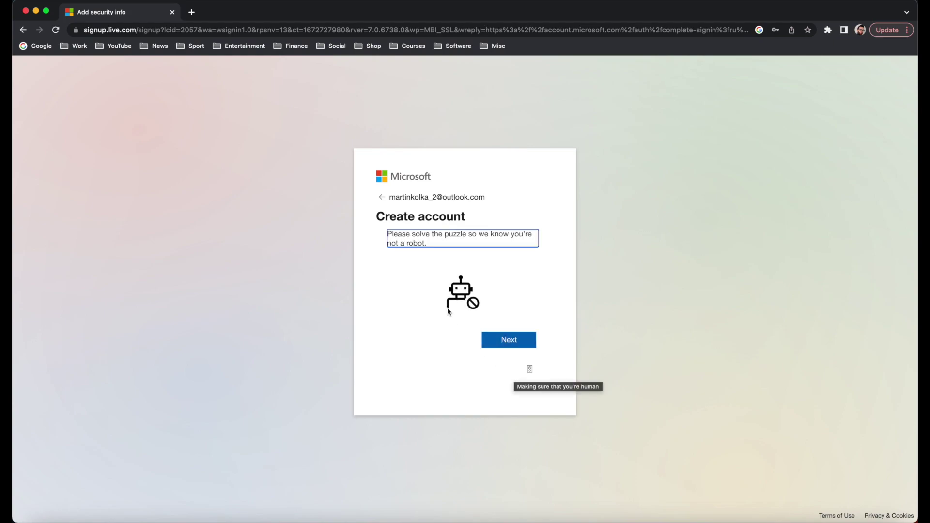
left_click(508, 342)
left_click(510, 344)
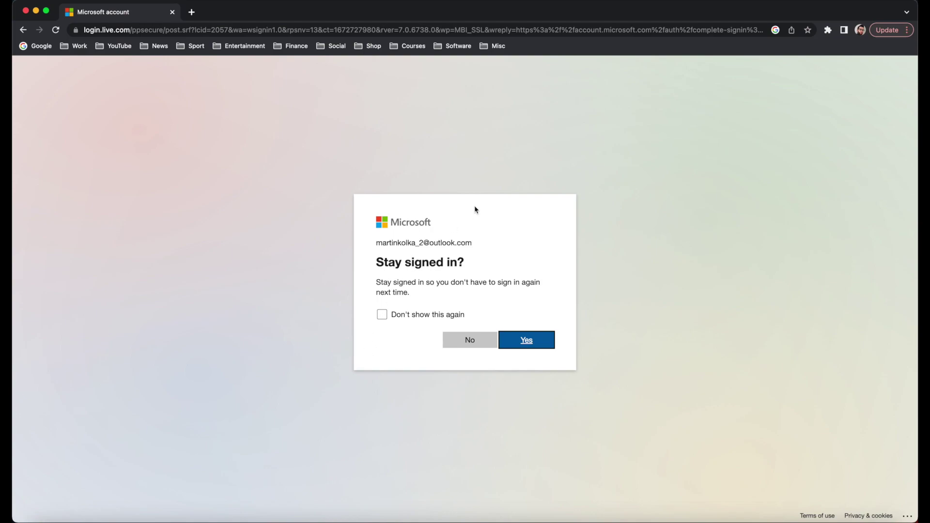
Answer No to 'Stay signed in?' and show the Microsoft apps list from the home page
left_click(481, 336)
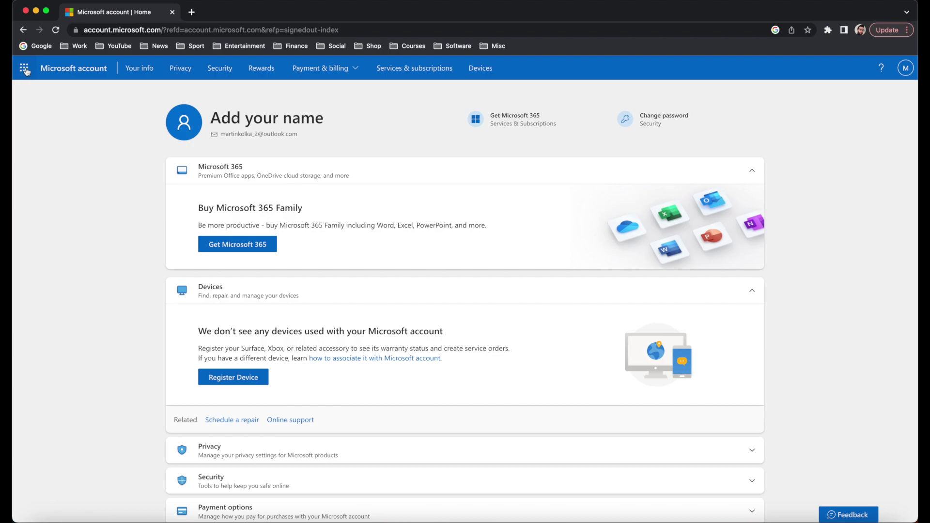
left_click(27, 71)
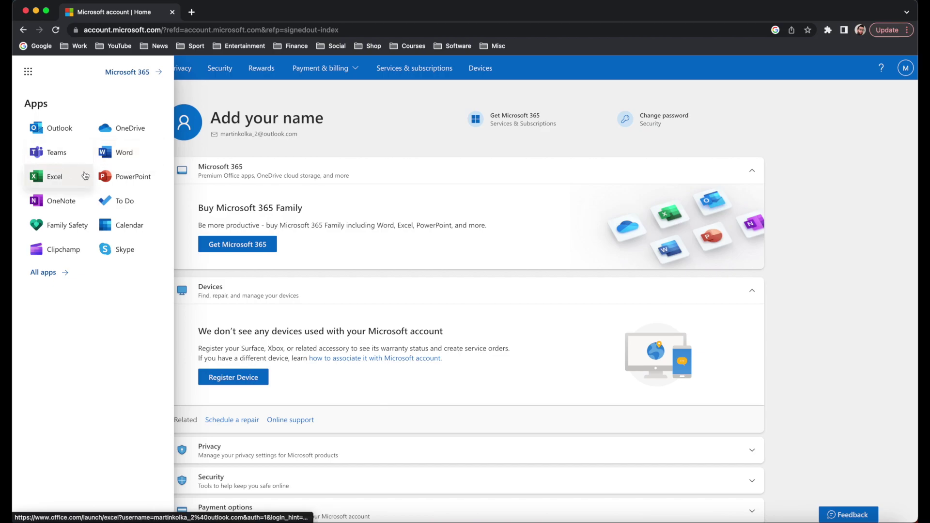
Launch Word, create a New blank document, then close both Word tabs
left_click(131, 154)
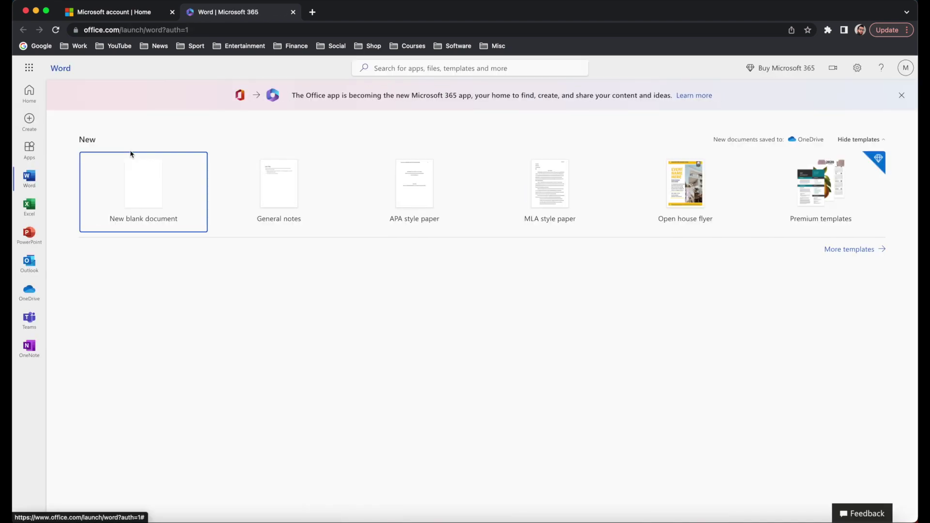
left_click(146, 194)
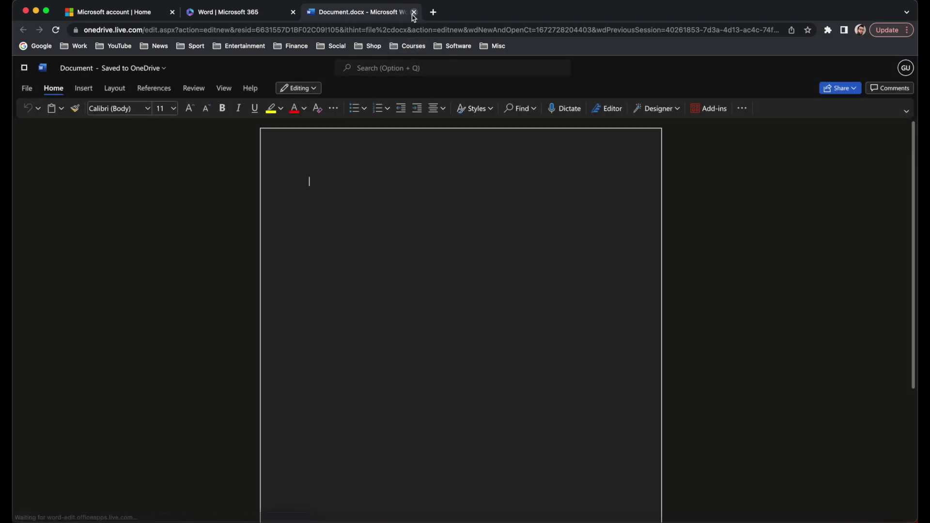
key("super+w")
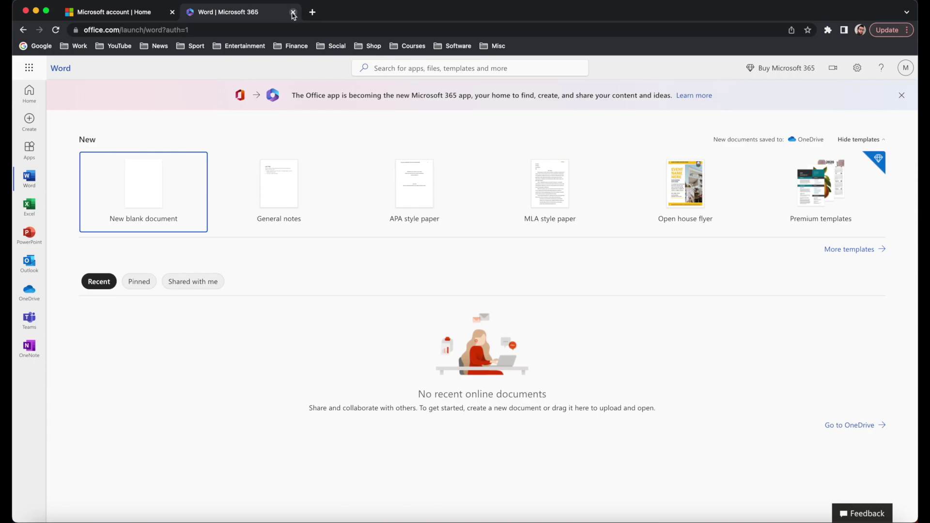
left_click(293, 12)
Launch Excel from the apps list and choose New blank workbook
left_click(22, 69)
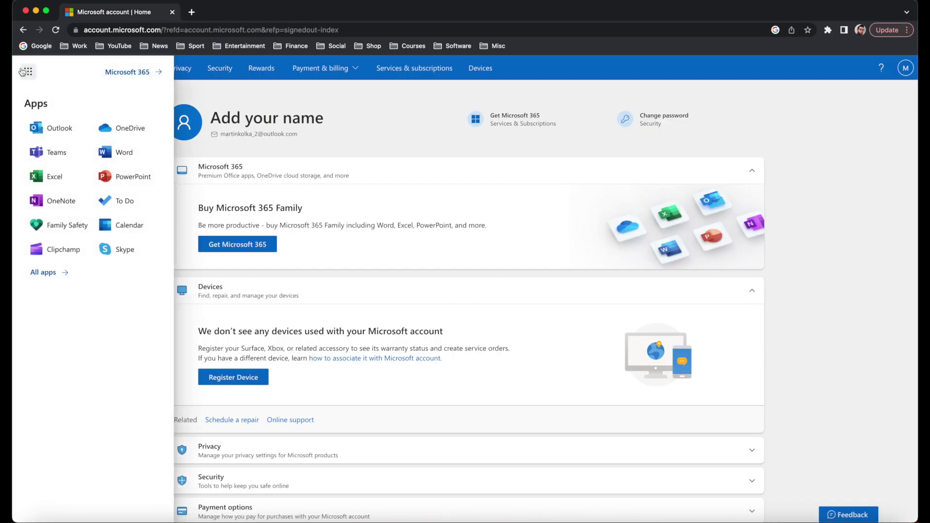
left_click(54, 176)
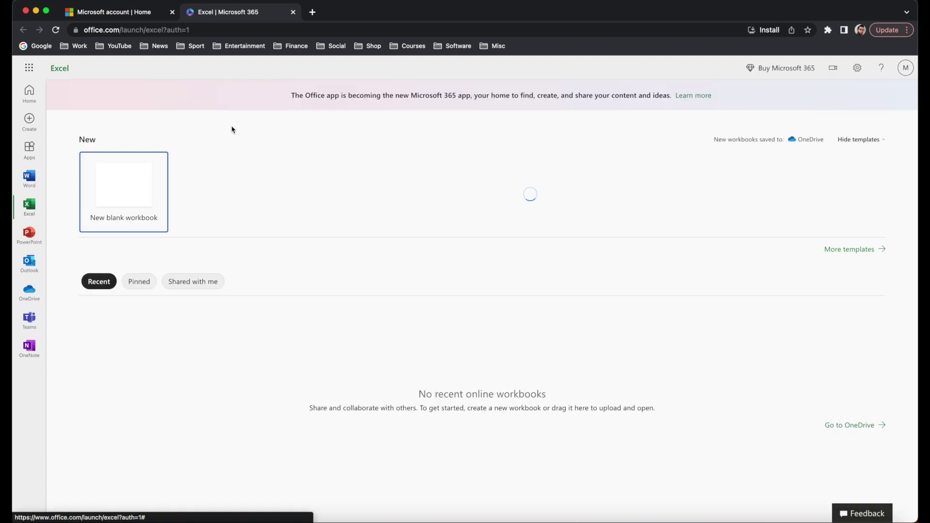
left_click(131, 191)
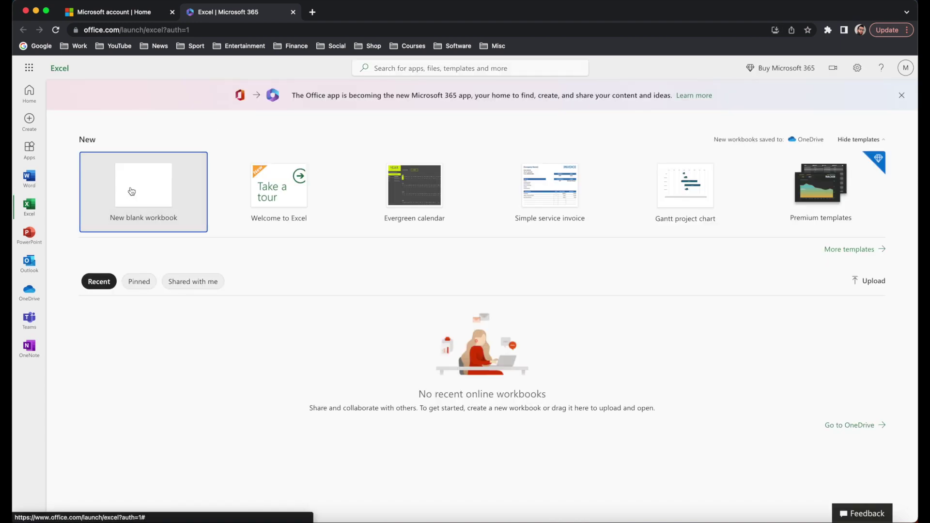